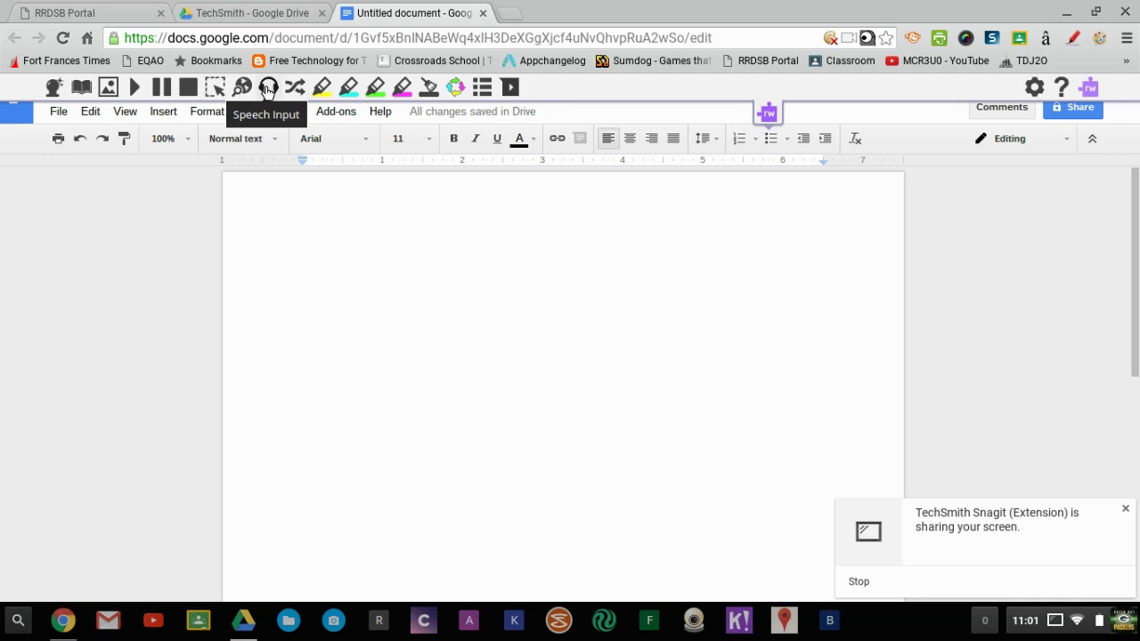
Step: Voice-type the greeting and the line about researching the Rainy River District School Board, then stop dictation
left_click(268, 89)
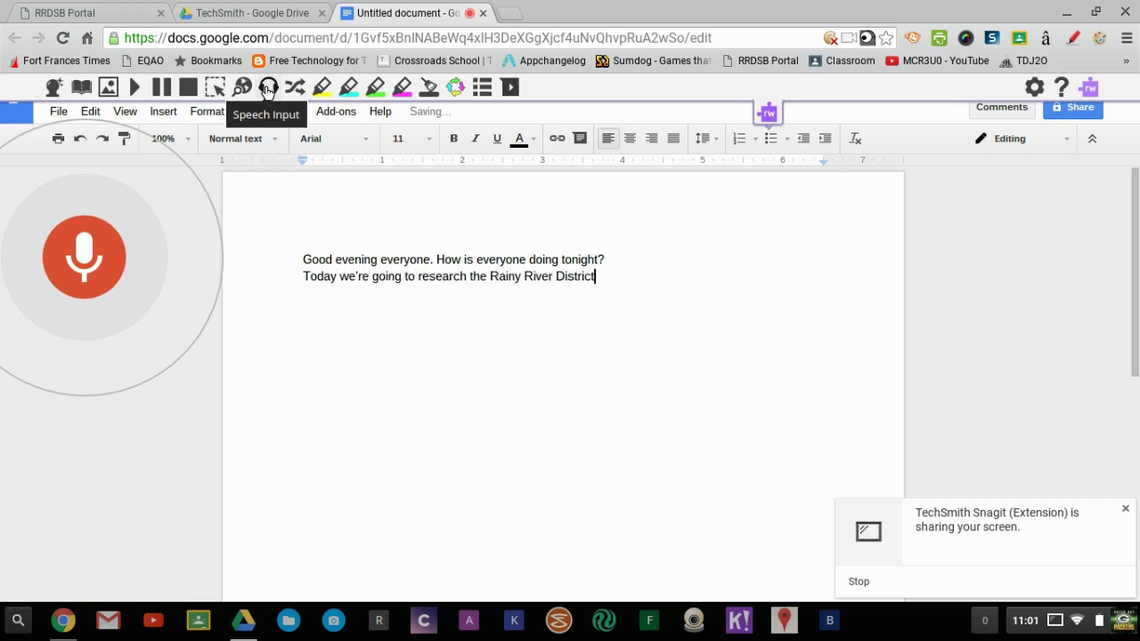
left_click(267, 89)
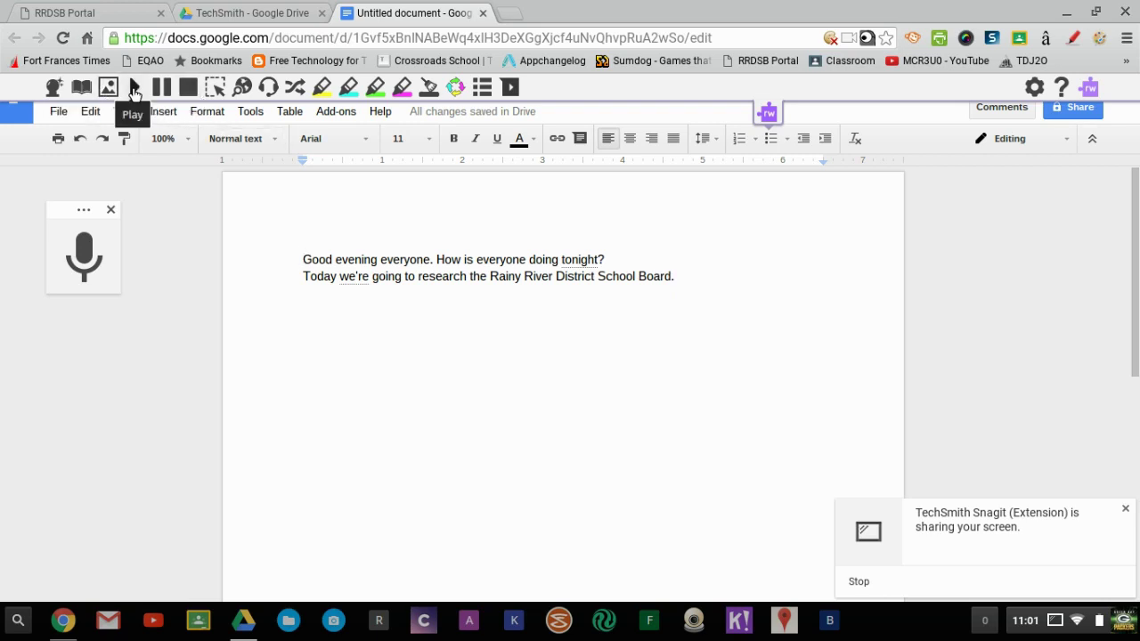
left_click(134, 89)
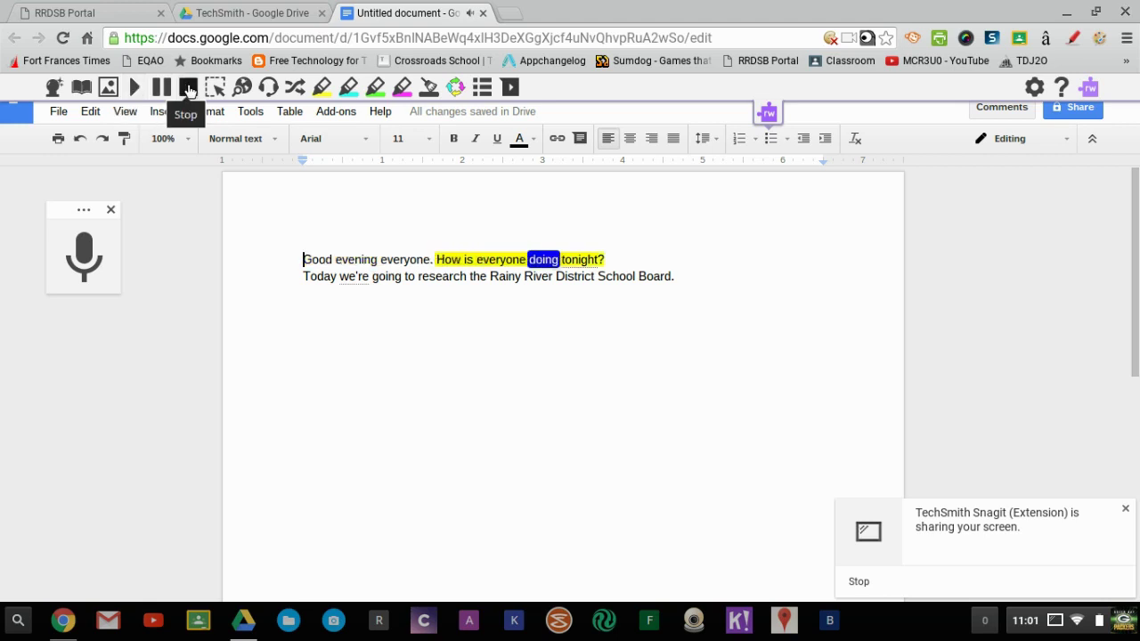
left_click(189, 88)
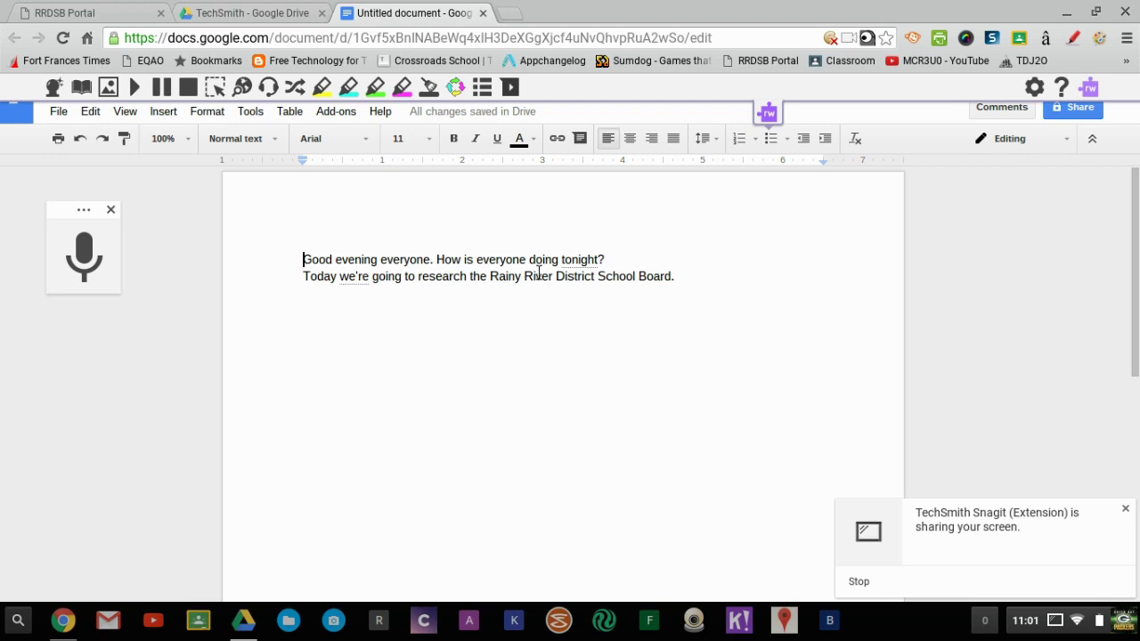
Step: Select the word 'River' to hear it spoken and view its Picture Dictionary images
double_click(537, 277)
left_click(135, 90)
double_click(538, 277)
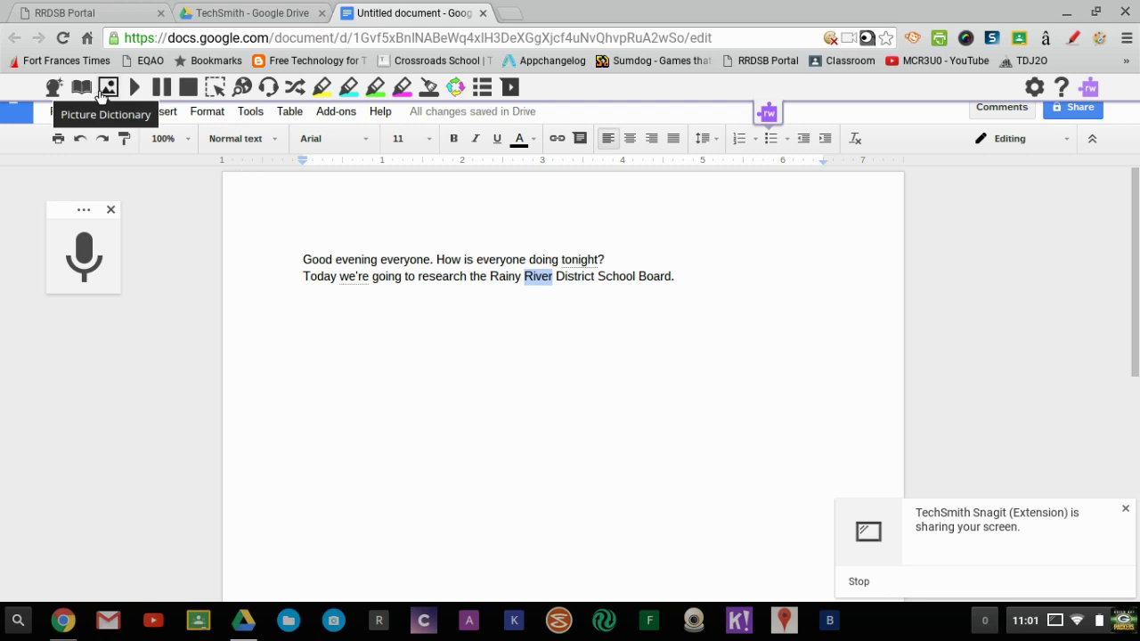
left_click(109, 87)
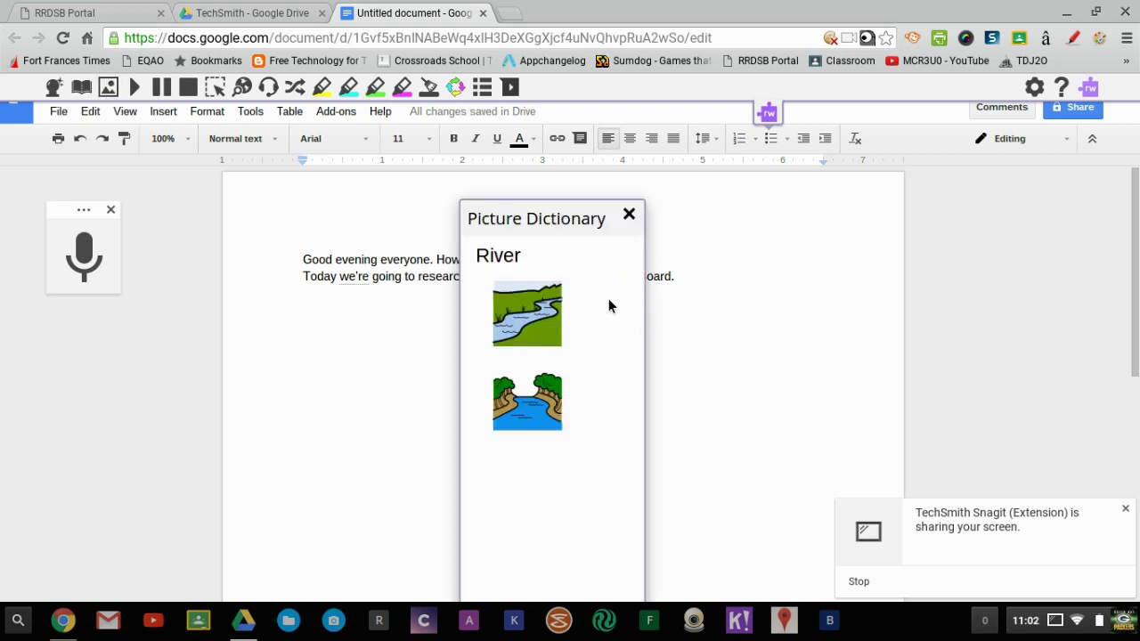
left_click(628, 218)
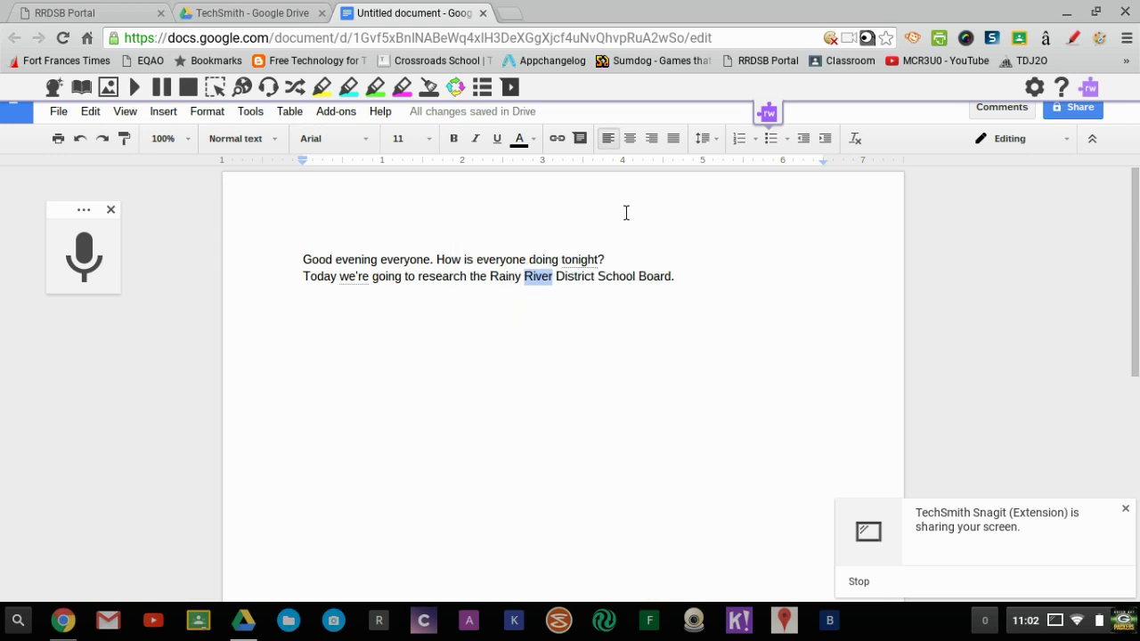
Step: Look up the definition of 'River', then select the phrase 'Rainy River District School Board'
left_click(82, 87)
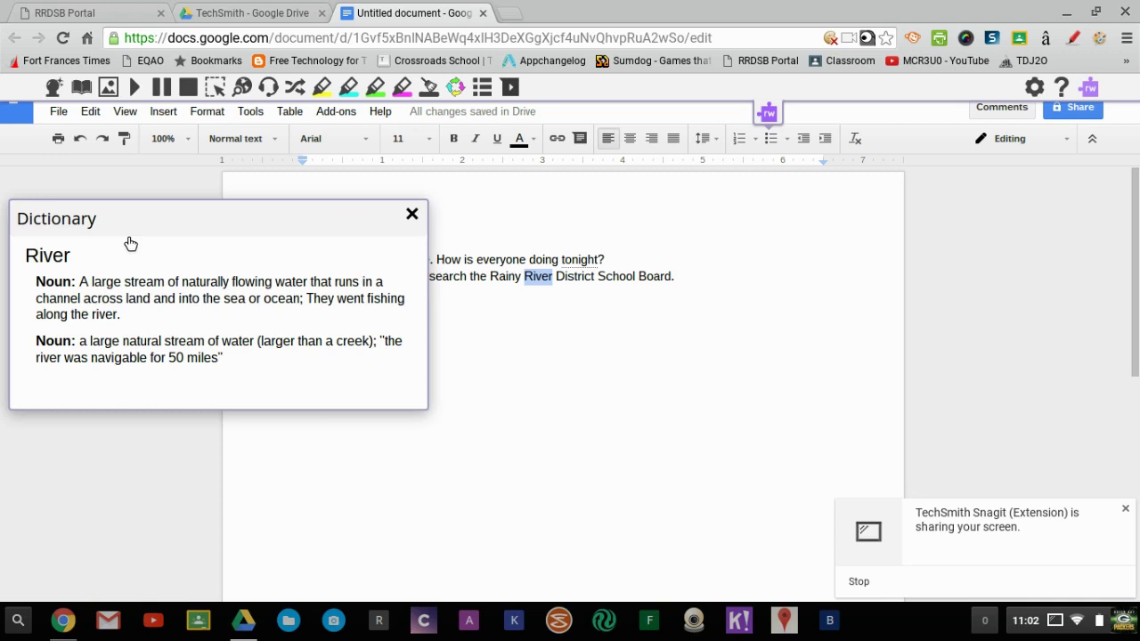
left_click(412, 215)
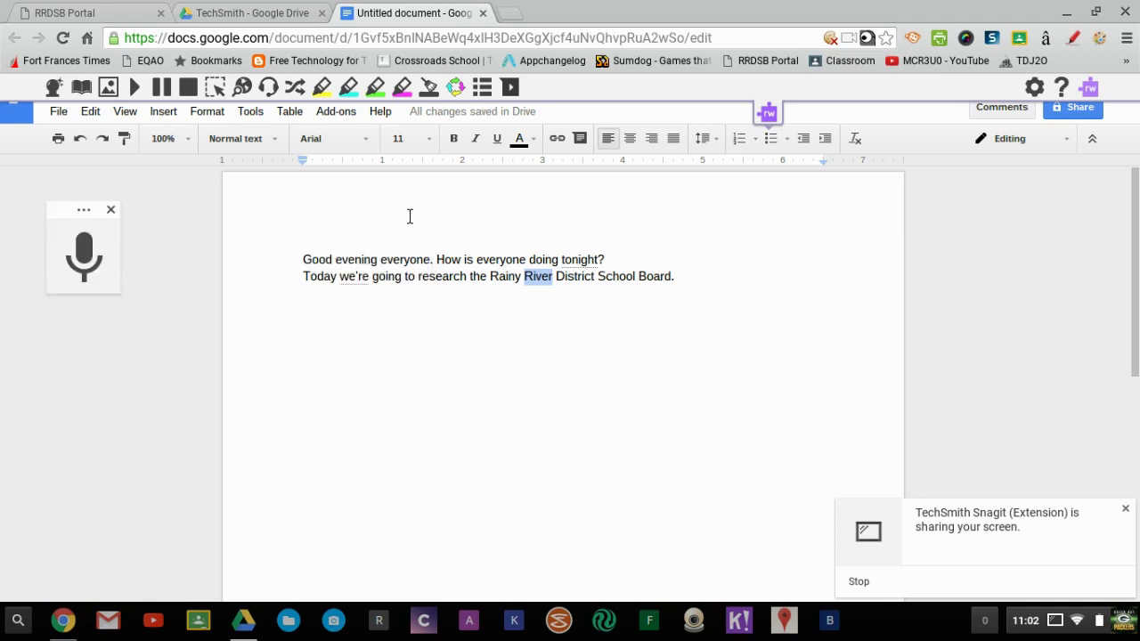
left_click(516, 371)
left_click_drag(490, 278, 672, 278)
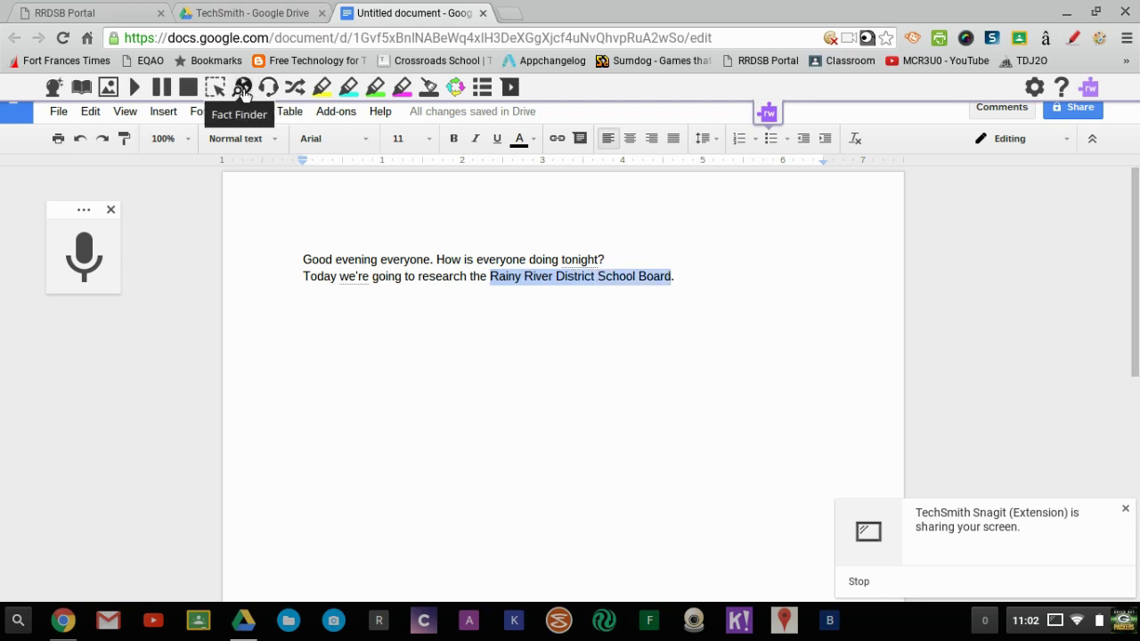
Step: Search 'Rainy River District School Board' with Fact Finder and hear the summary's first sentence read aloud
left_click(242, 88)
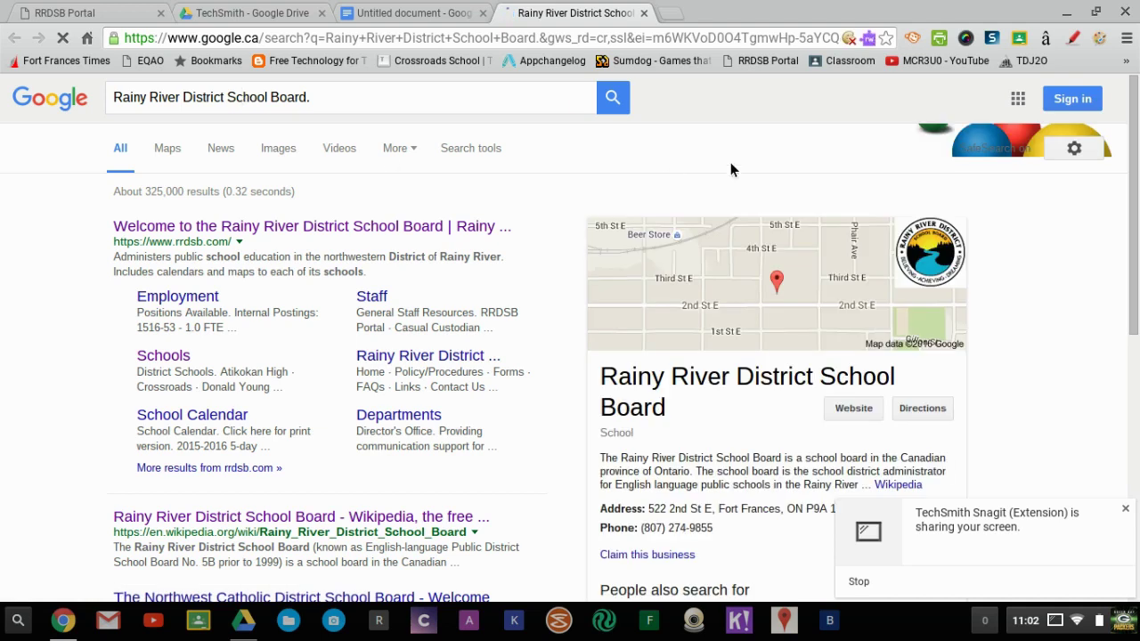
left_click(868, 39)
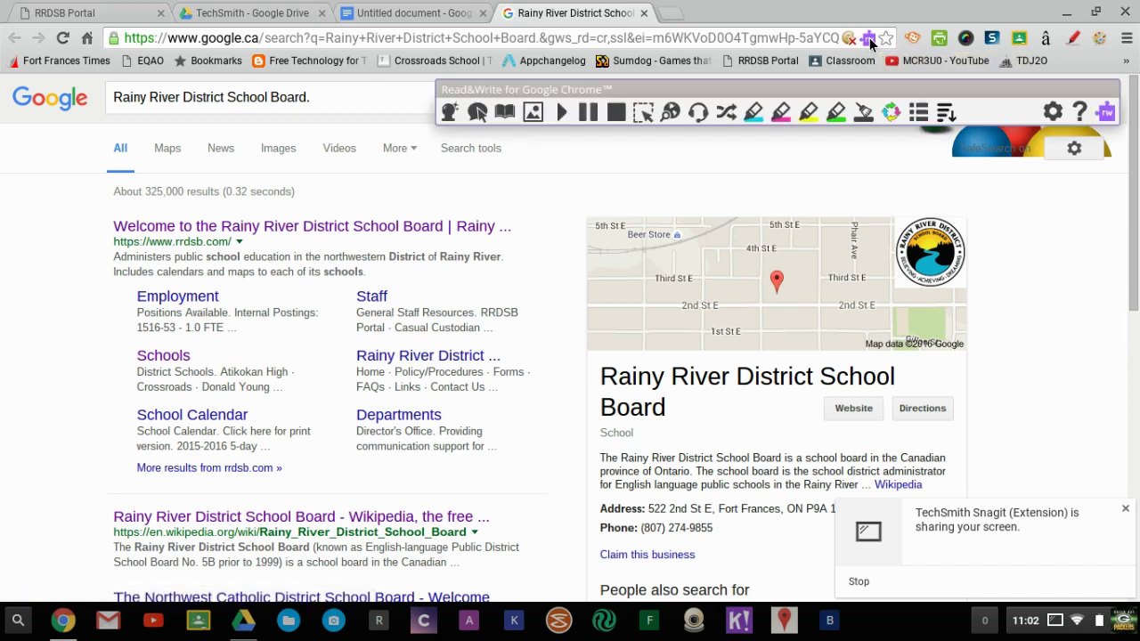
left_click(603, 458)
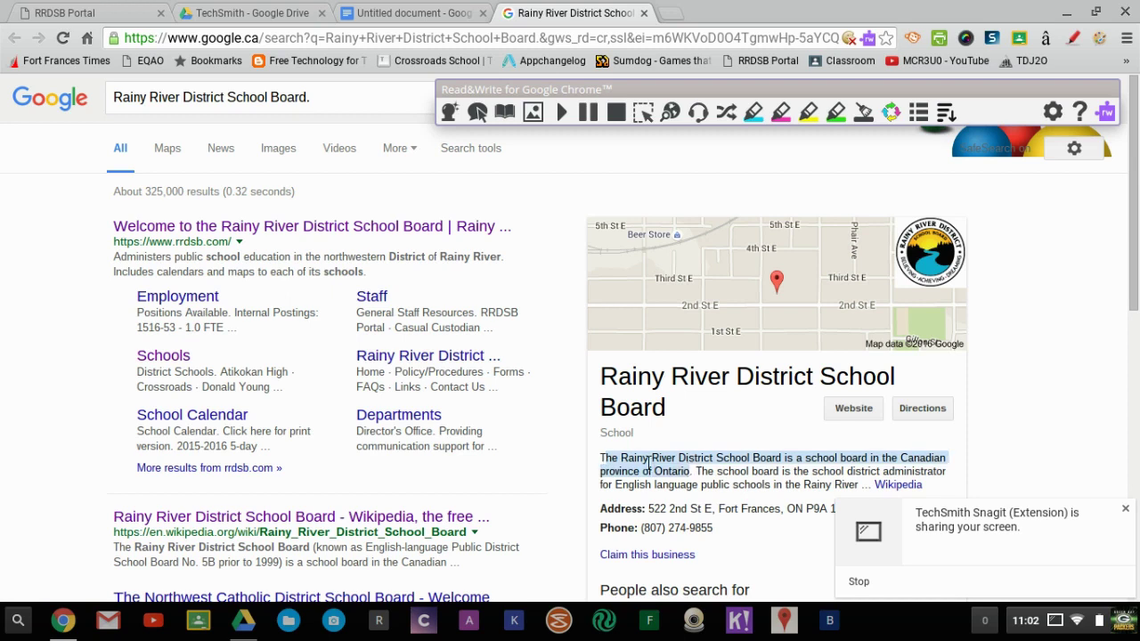
left_click_drag(600, 458, 694, 471)
left_click(561, 114)
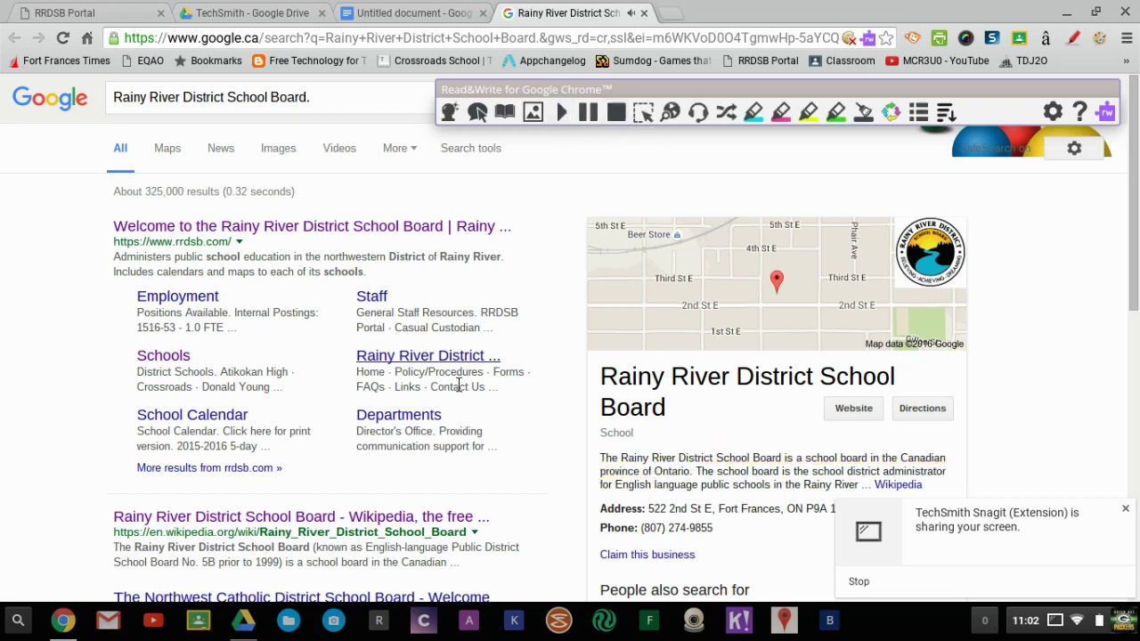
Step: Open the school board's Wikipedia article and highlight its opening sentence in yellow
left_click(234, 517)
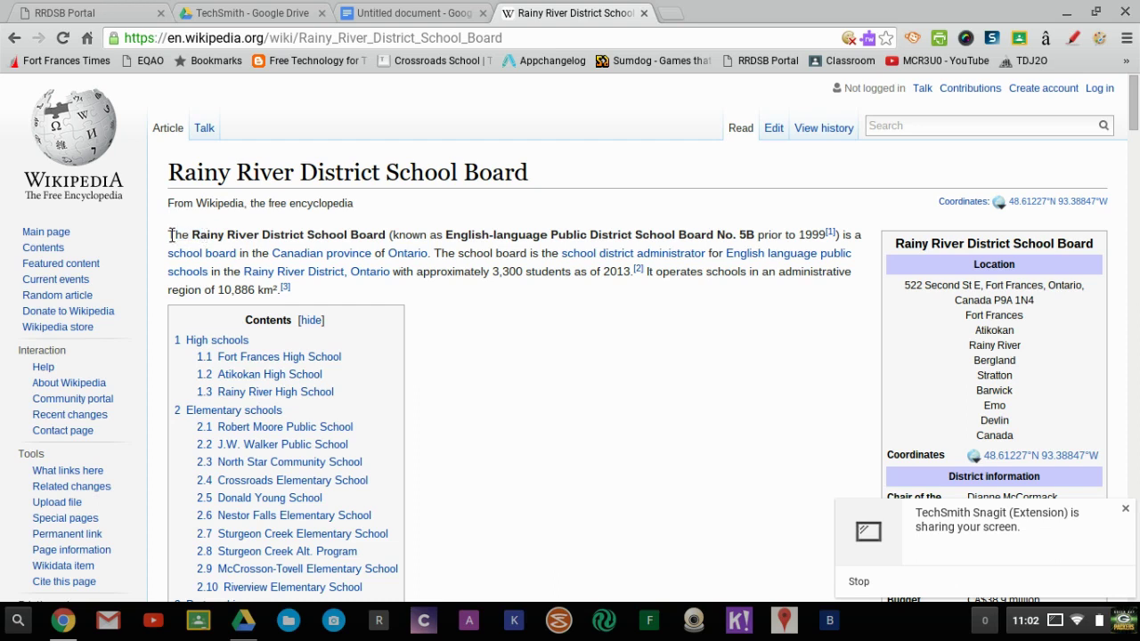
left_click_drag(171, 235, 433, 252)
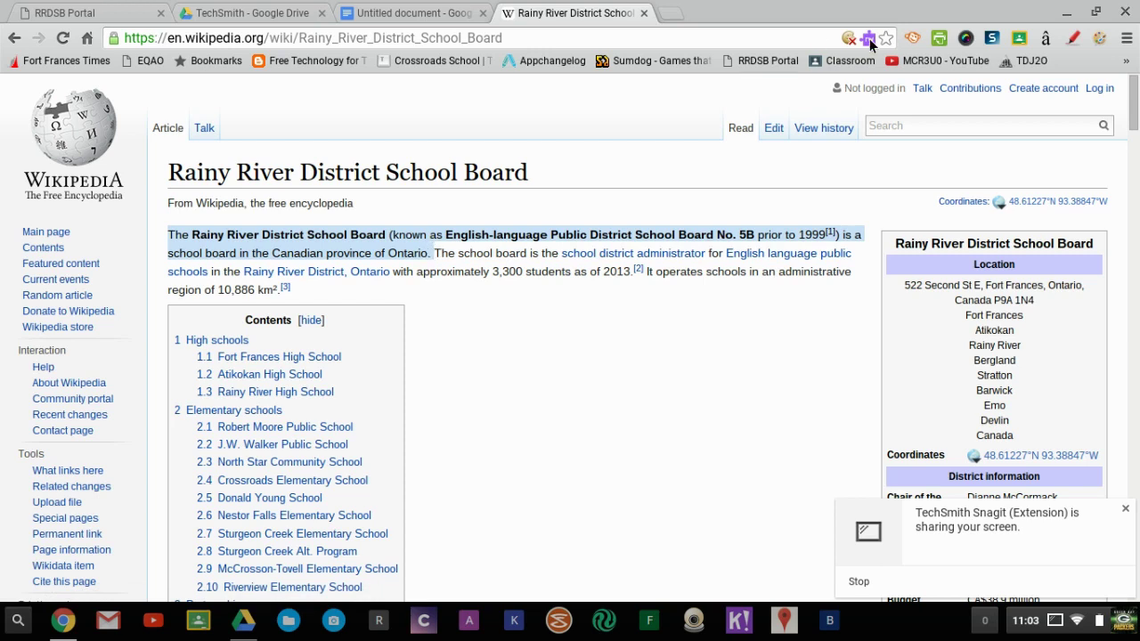
left_click(869, 40)
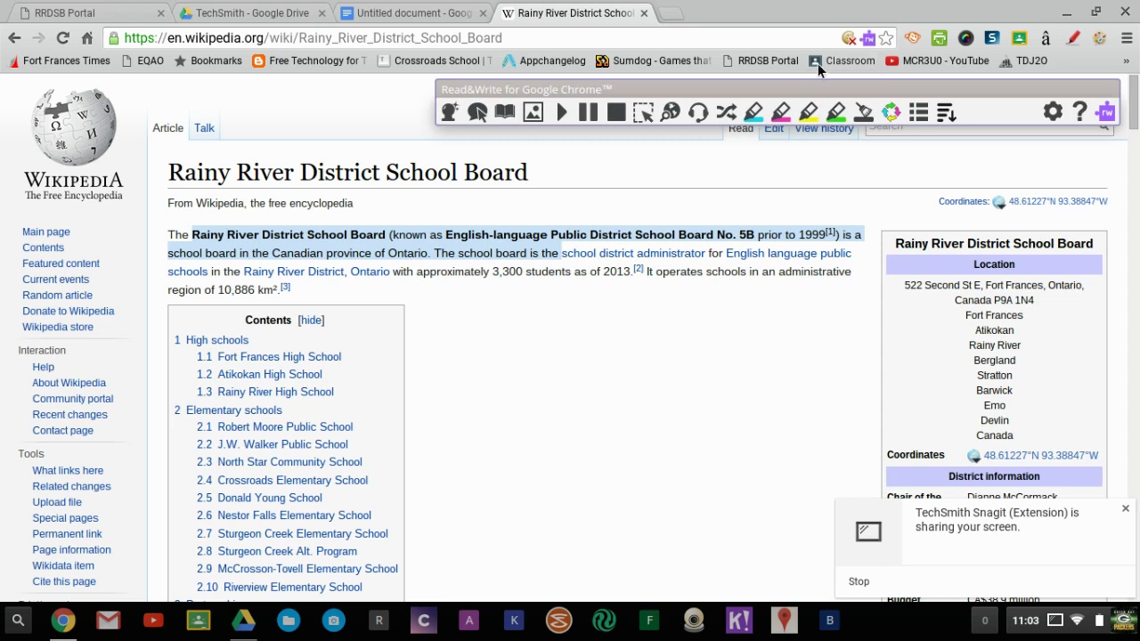
left_click(810, 114)
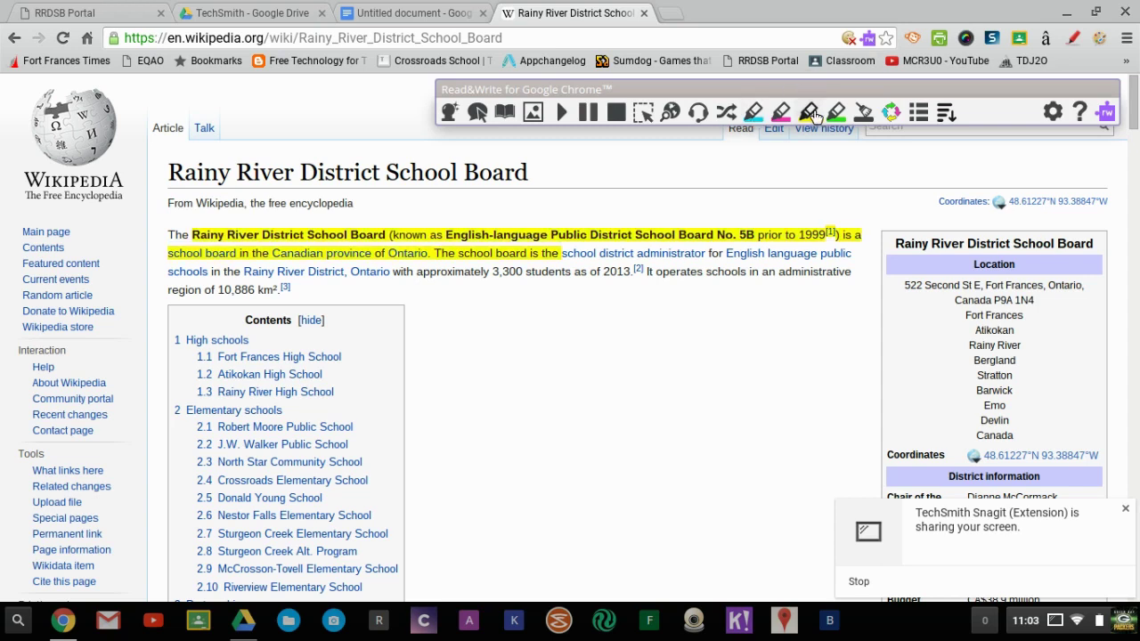
Step: Highlight the Fort Frances, Atikokan and Rainy River High School sections in magenta, cyan and green
scroll(604, 323, "down", 4)
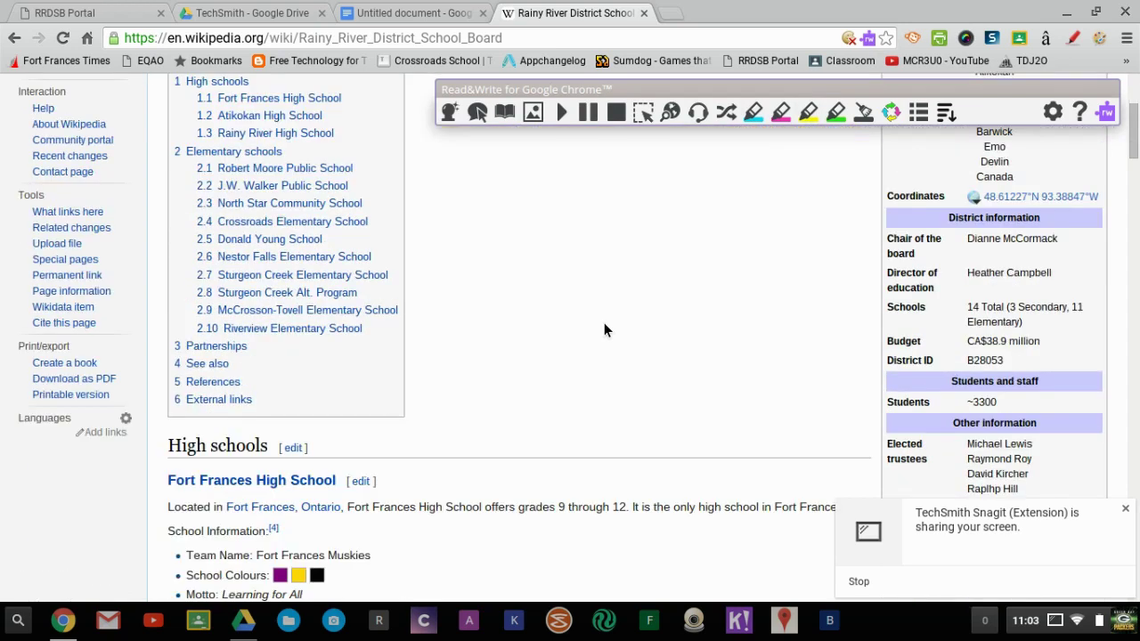
left_click_drag(165, 405, 848, 438)
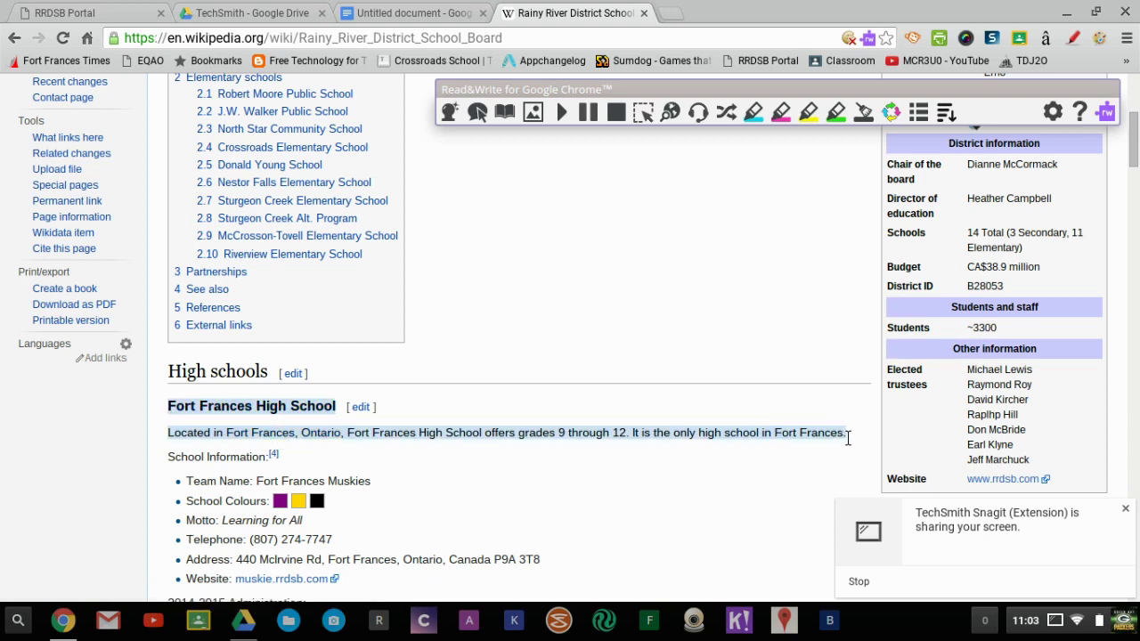
left_click(780, 111)
scroll(739, 152, "down", 3)
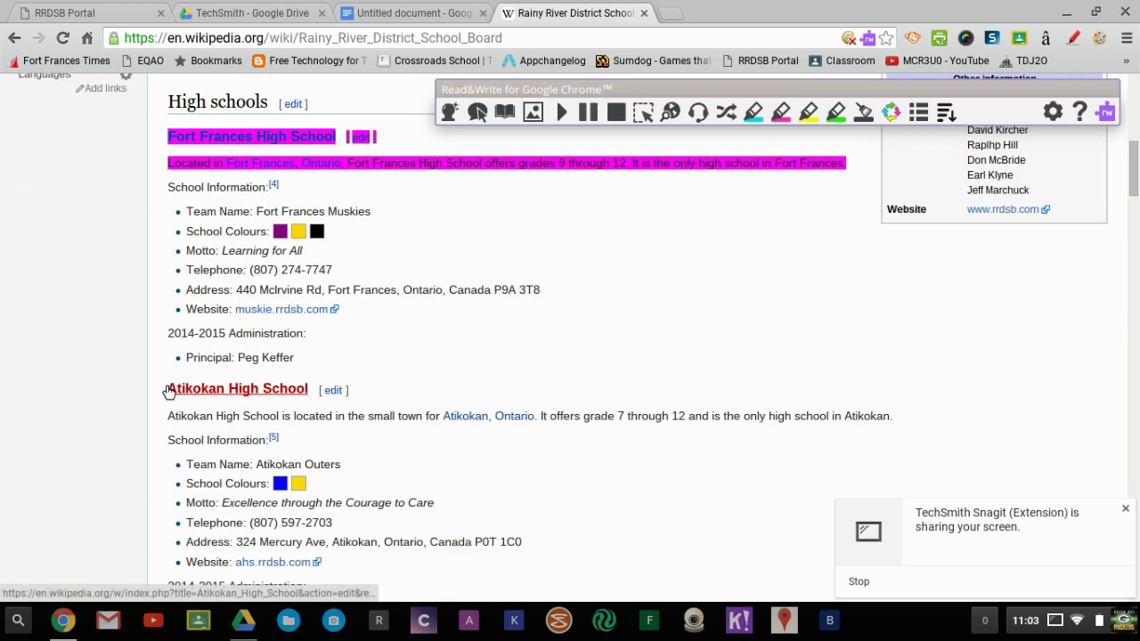
left_click_drag(184, 394, 893, 416)
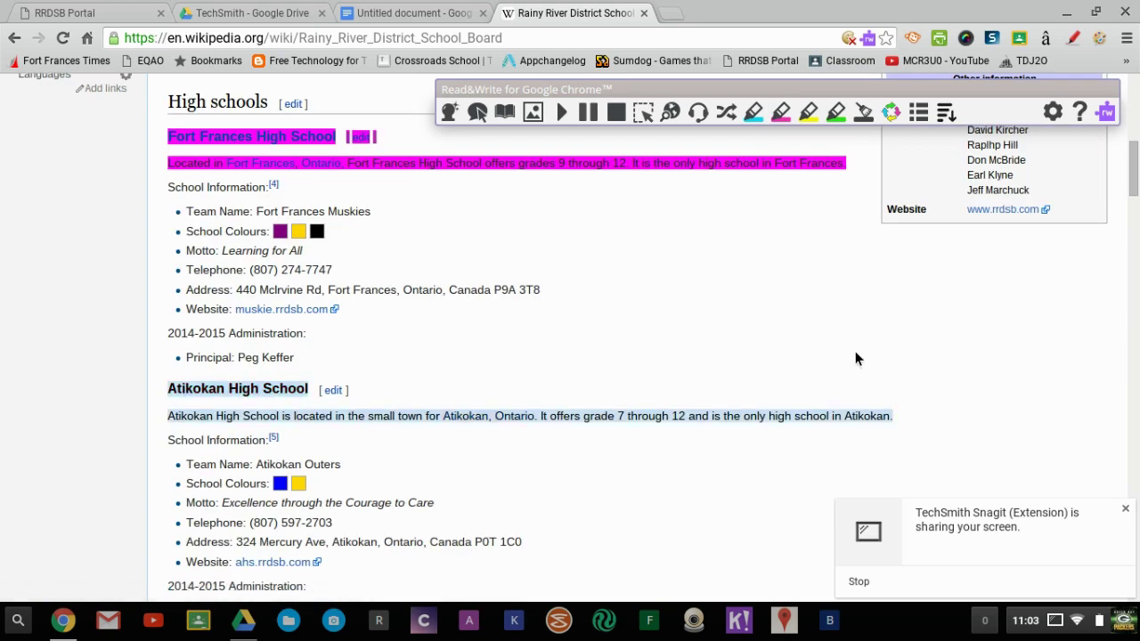
left_click(754, 116)
scroll(184, 396, "down", 3)
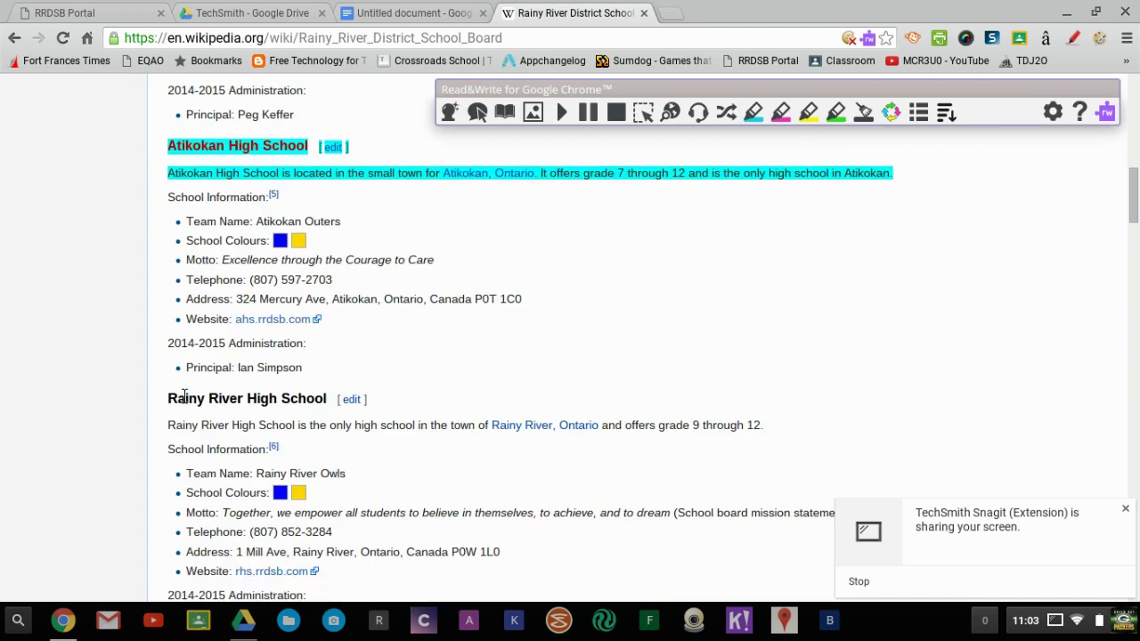
mouse_move(168, 395)
left_mouse_down()
mouse_move(578, 425)
mouse_move(641, 415)
mouse_move(791, 435)
left_mouse_up()
left_click(837, 113)
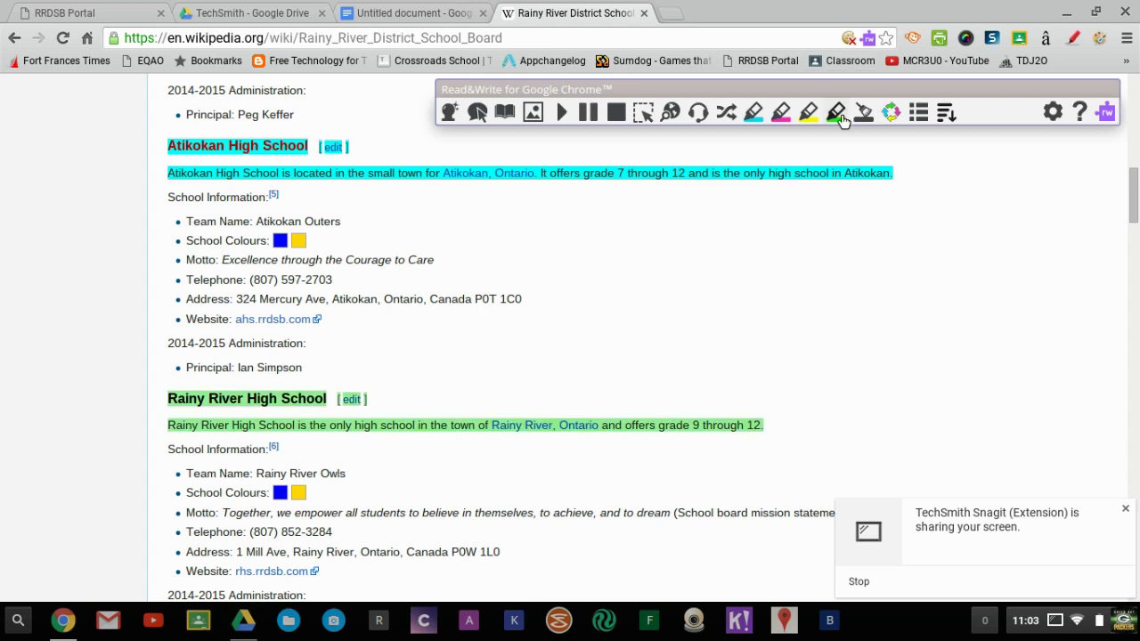
Step: Collect the yellow, cyan, green and magenta highlights, sorted by colour, with Collect Highlights
left_click(891, 112)
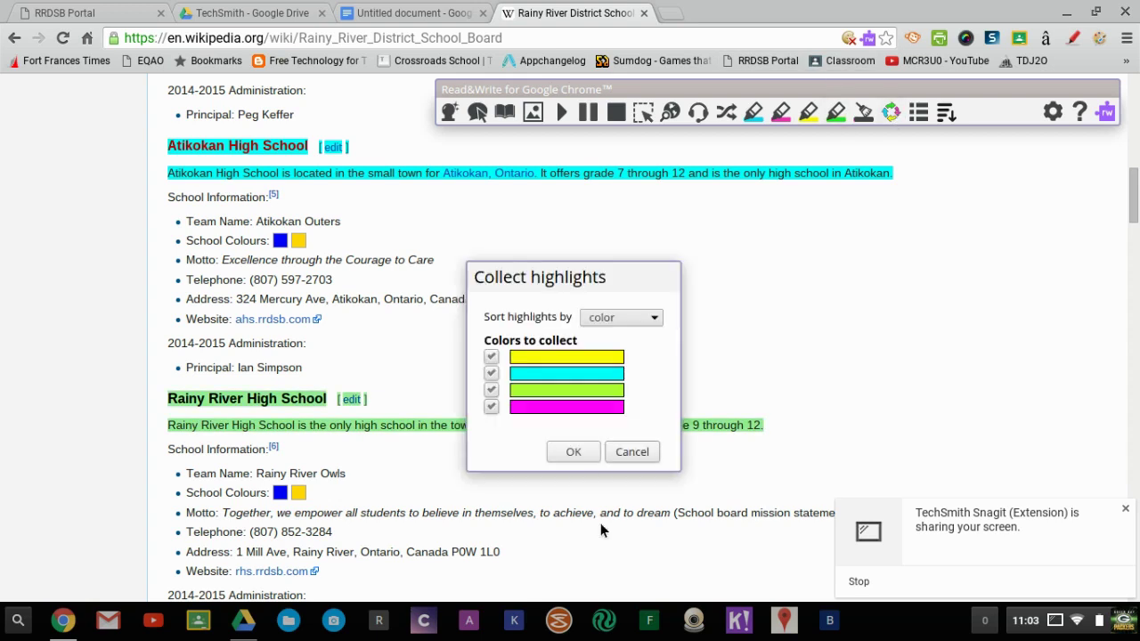